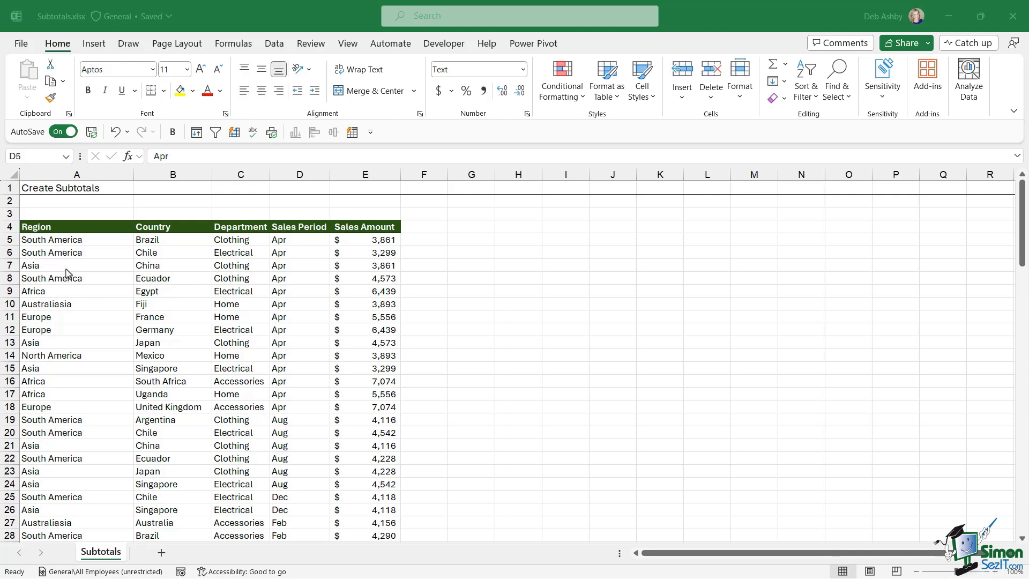
# - Sort the sales data by the Region column from A to Z
pyautogui.scroll(-2, 70, 271)
pyautogui.scroll(-3, 70, 271)
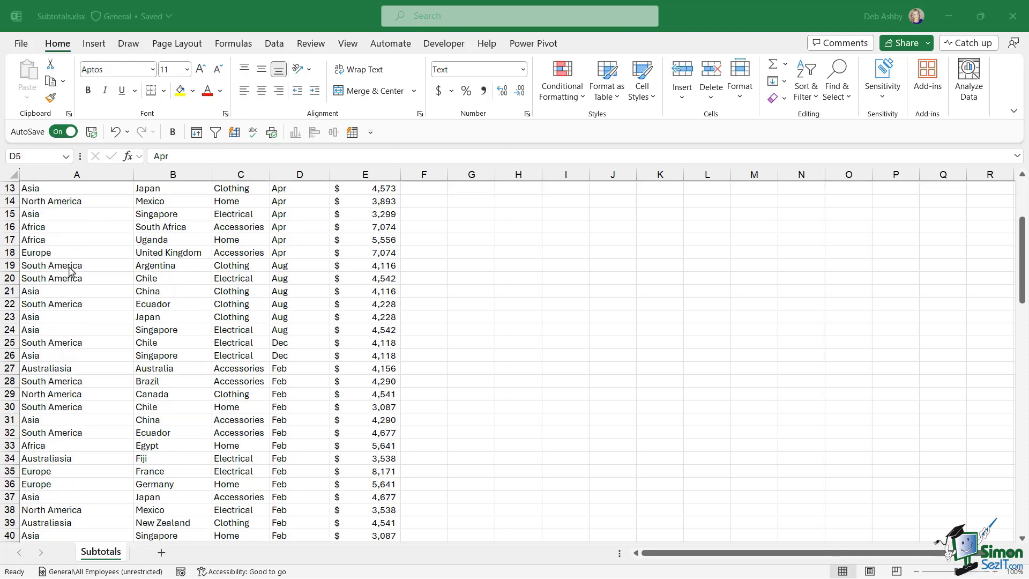
pyautogui.scroll(5, 70, 270)
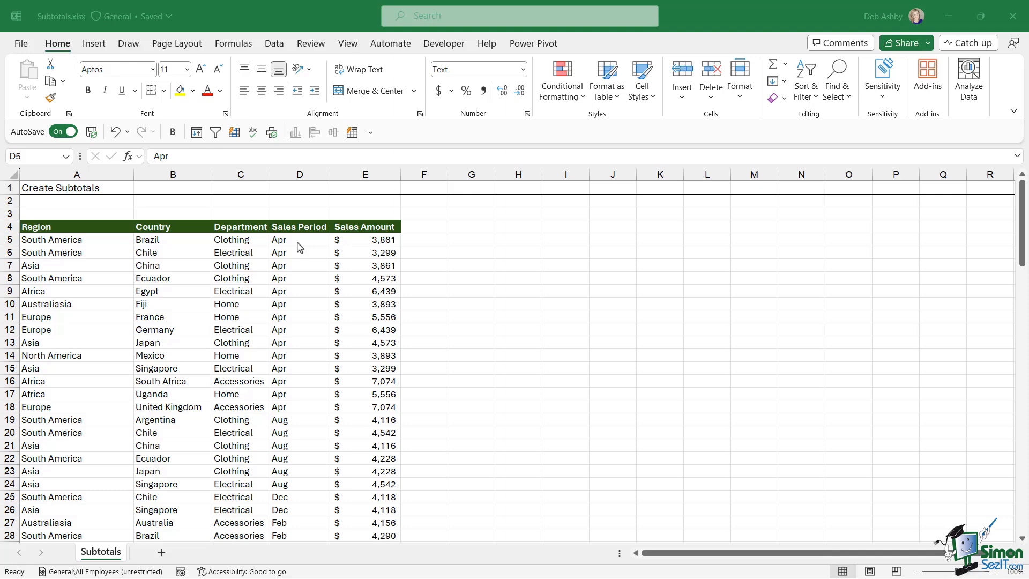
pyautogui.scroll(-2, 301, 349)
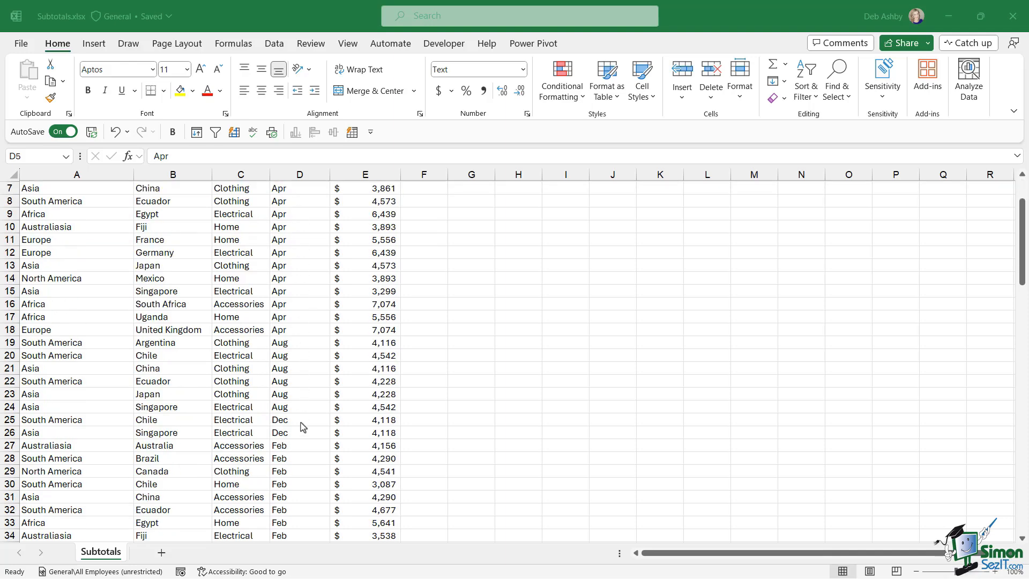
pyautogui.scroll(2, 310, 292)
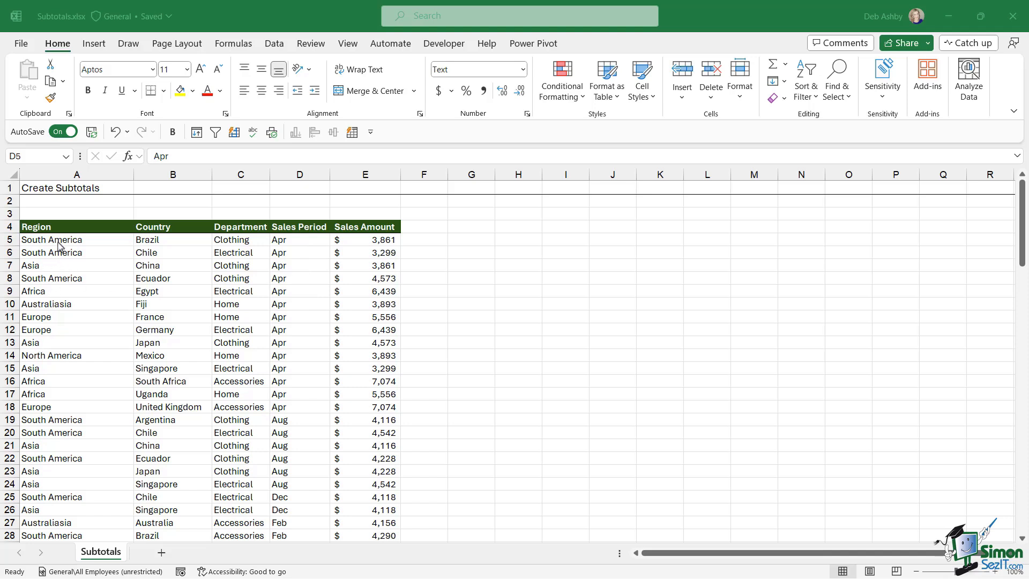
pyautogui.click(72, 243)
pyautogui.click(78, 241)
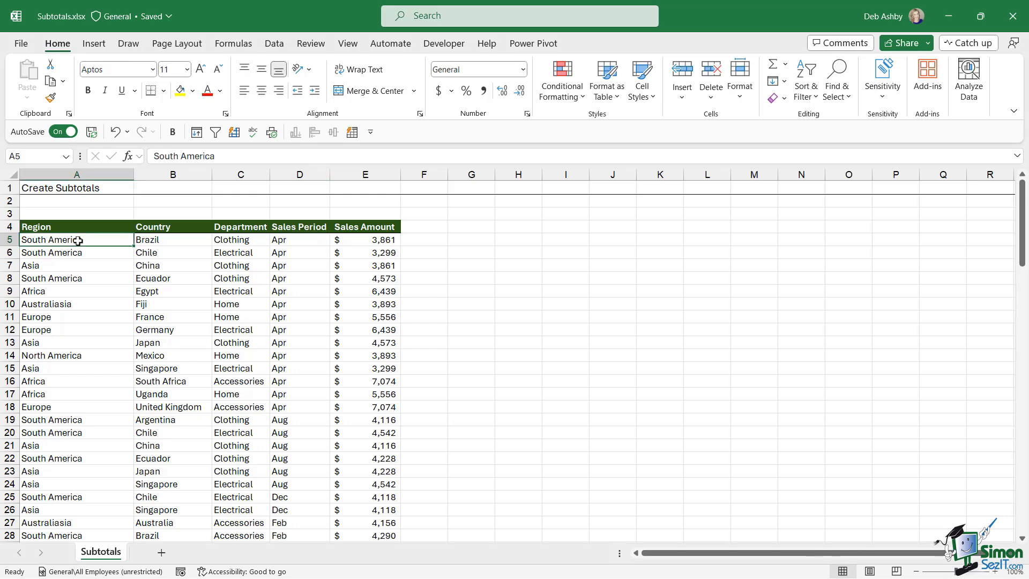
pyautogui.rightClick(77, 240)
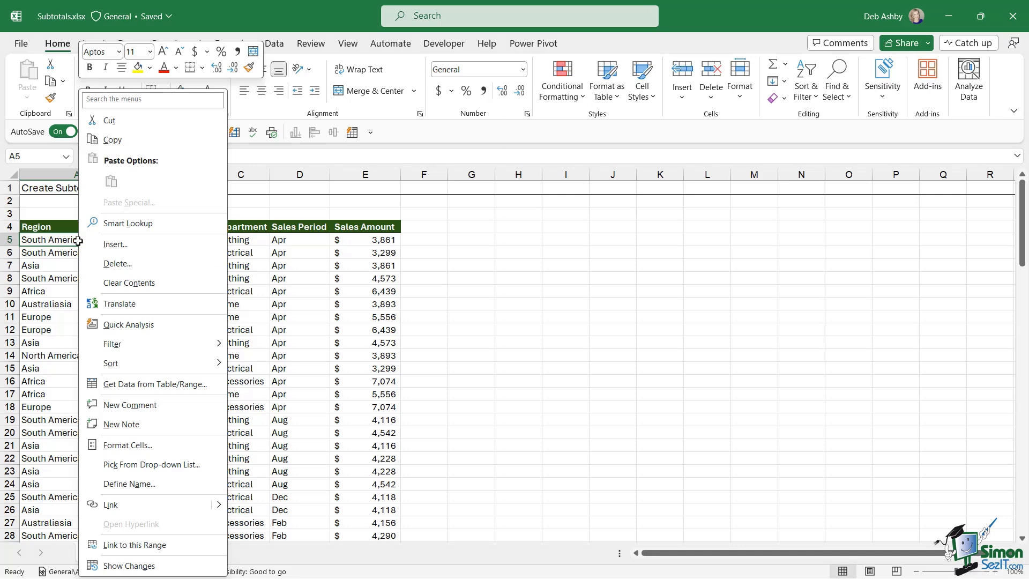
pyautogui.moveTo(110, 367)
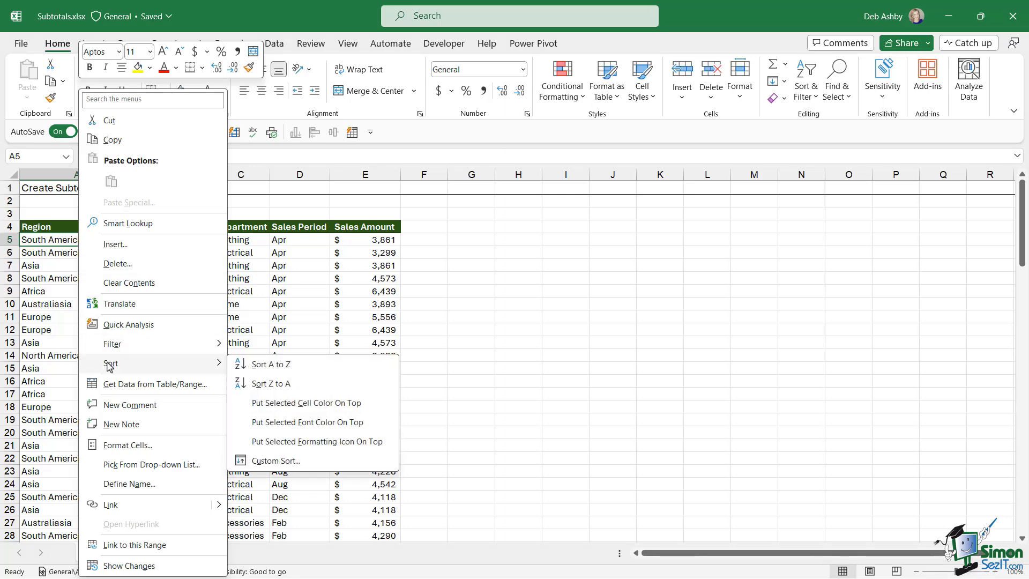
pyautogui.click(294, 369)
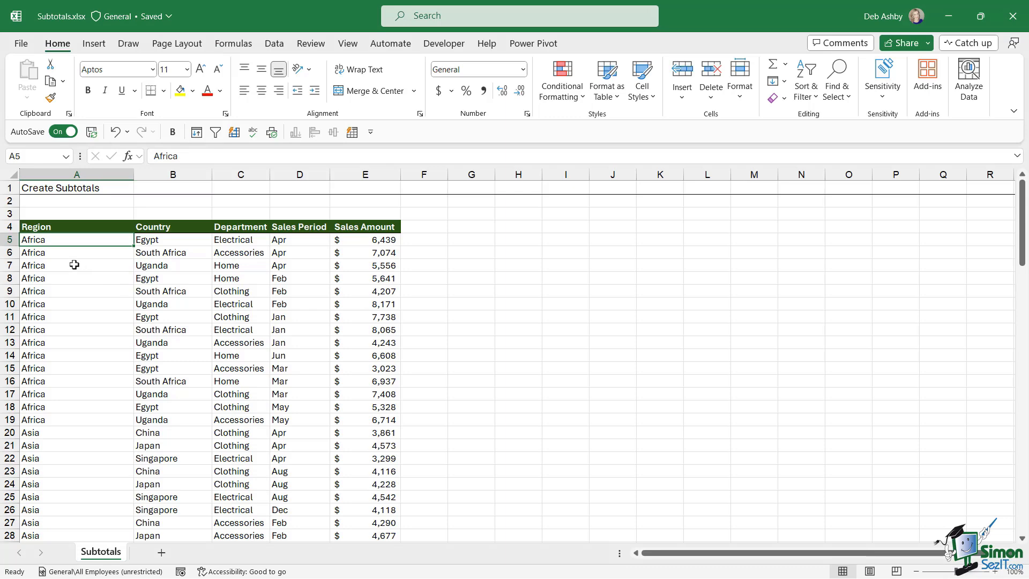
# - Examine how the sorted rows group by region, including where Asia begins and the sales amounts of the Africa block
pyautogui.scroll(-8, 75, 265)
pyautogui.scroll(-5, 74, 264)
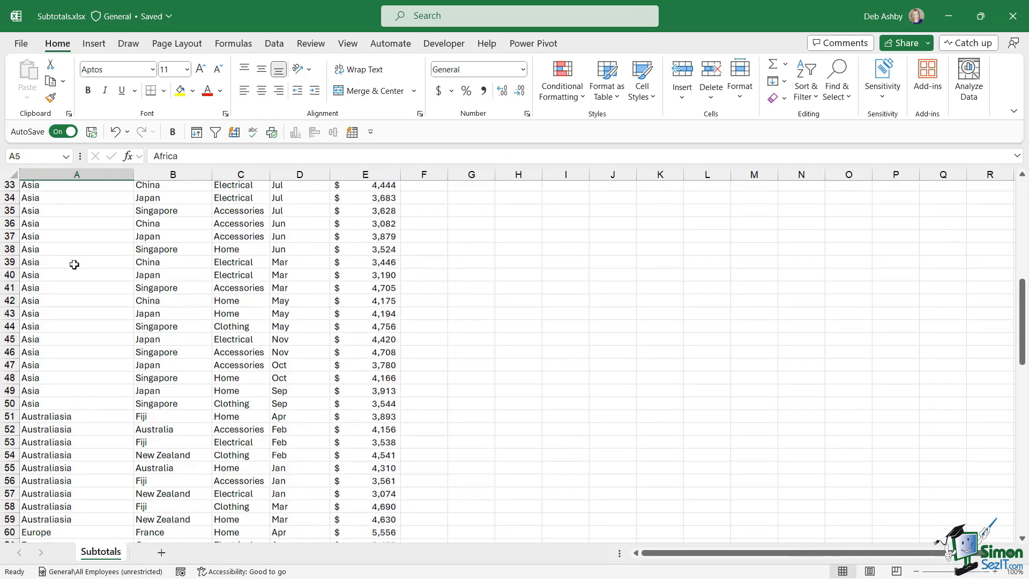
pyautogui.scroll(-2, 74, 265)
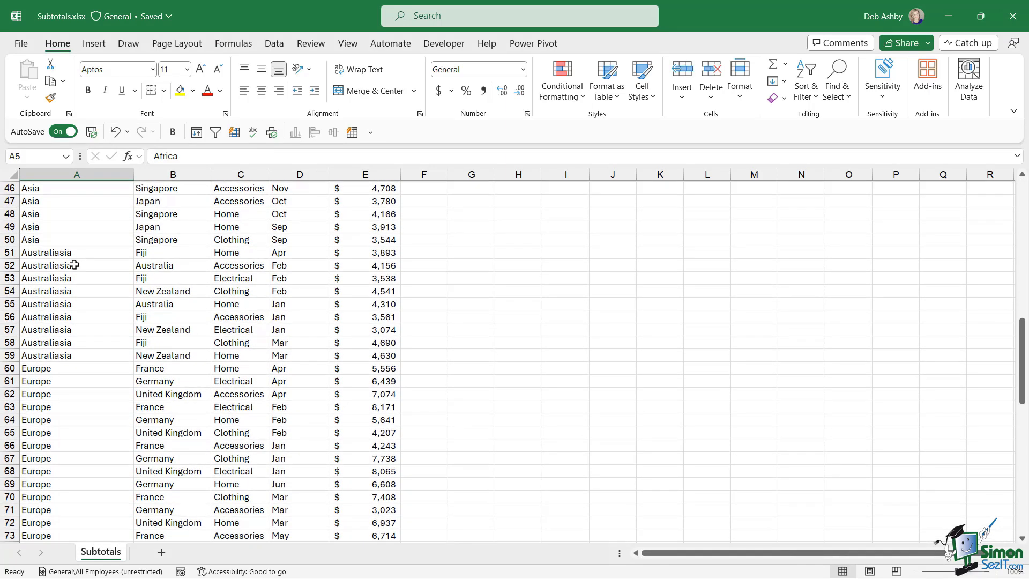
pyautogui.scroll(15, 74, 264)
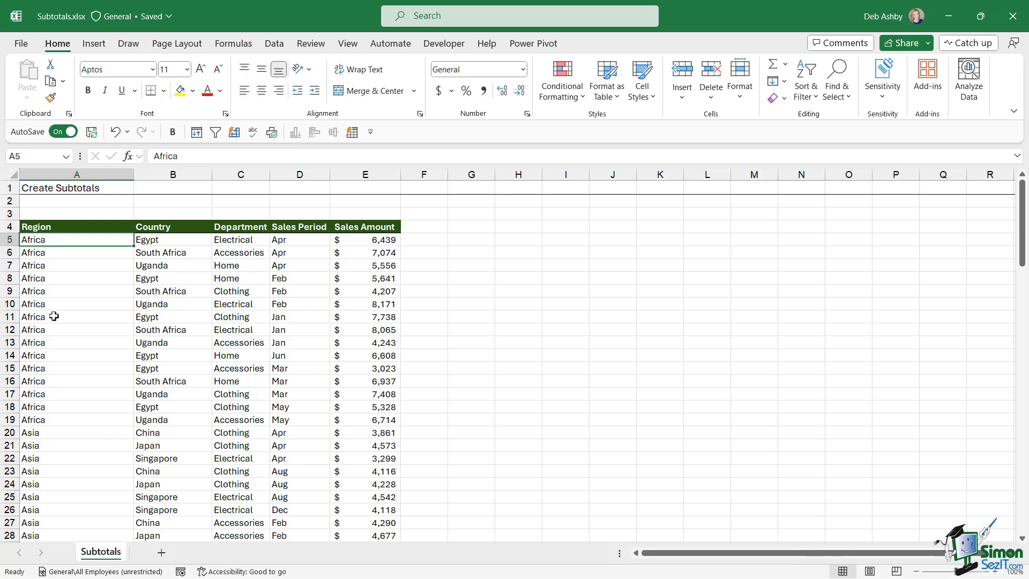
pyautogui.click(9, 432)
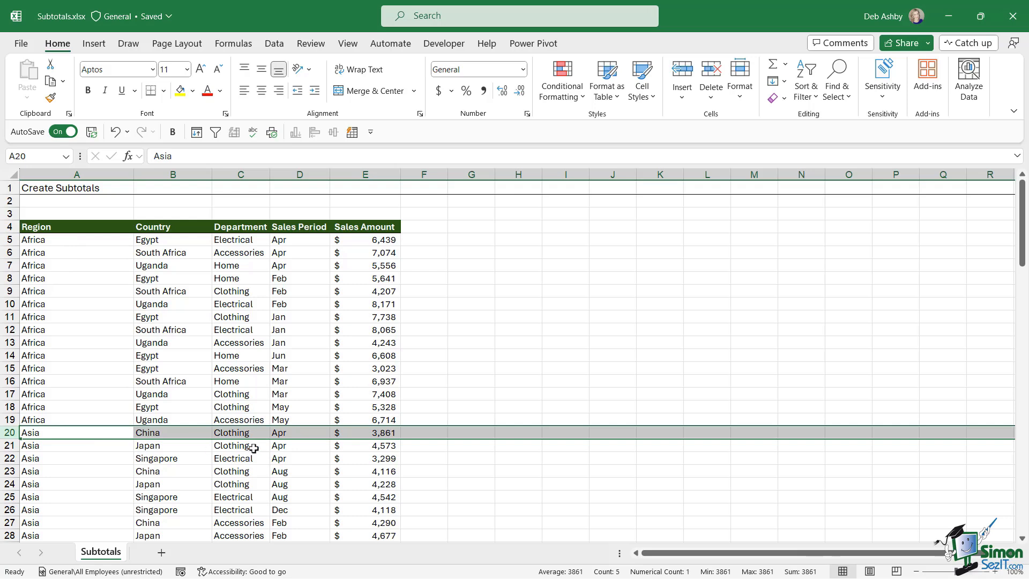
pyautogui.moveTo(378, 239); pyautogui.dragTo(378, 419)
# - Add subtotals to the sales data that sum Sales Amount at each change in Region, with the summary below the data
pyautogui.click(76, 290)
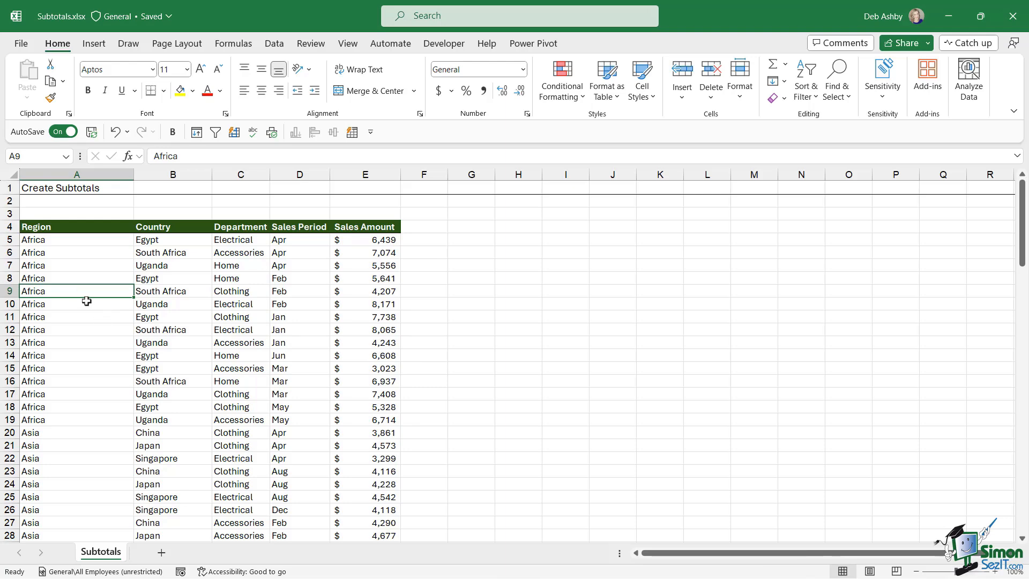
pyautogui.click(275, 43)
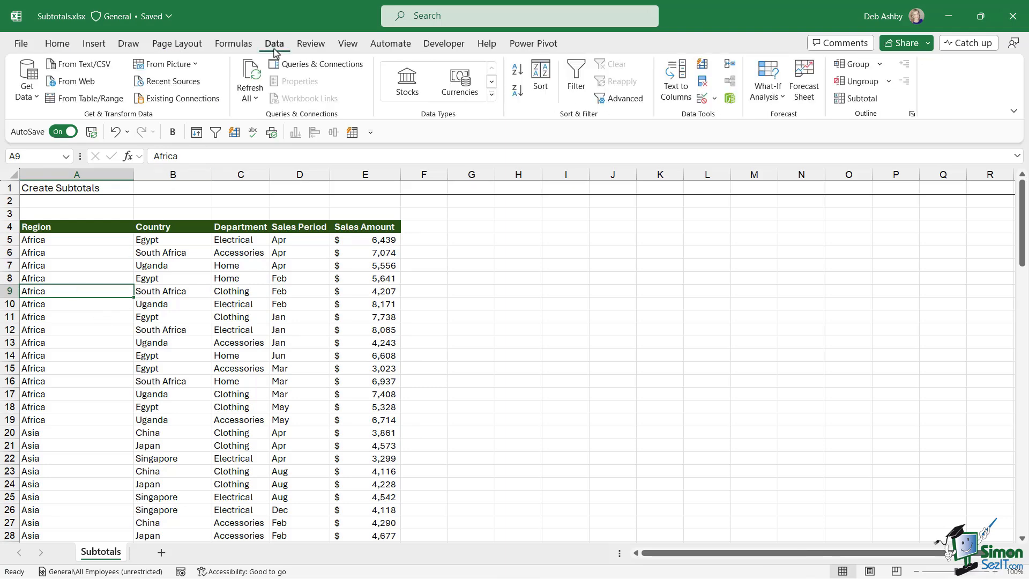
pyautogui.click(644, 99)
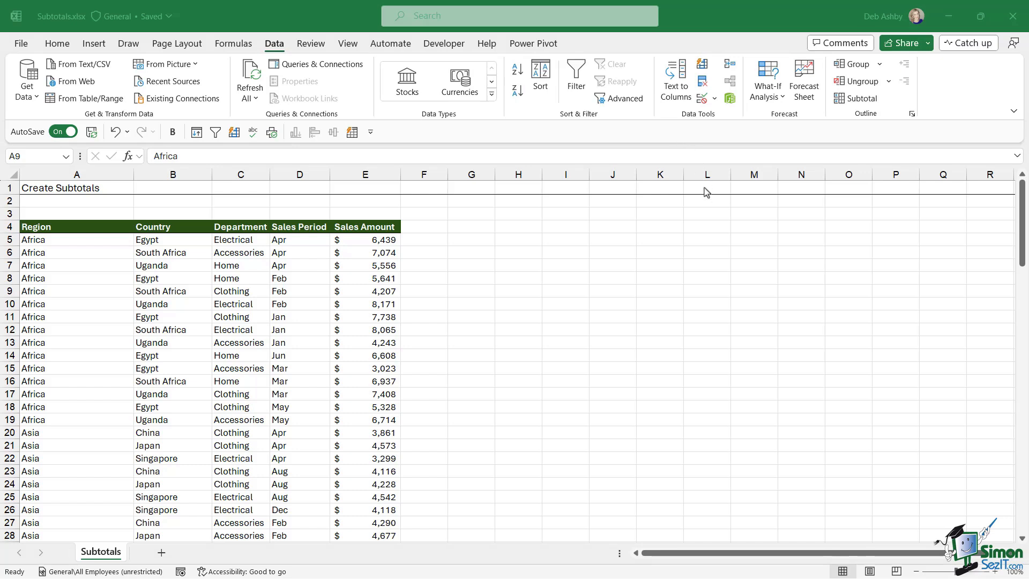
pyautogui.click(859, 100)
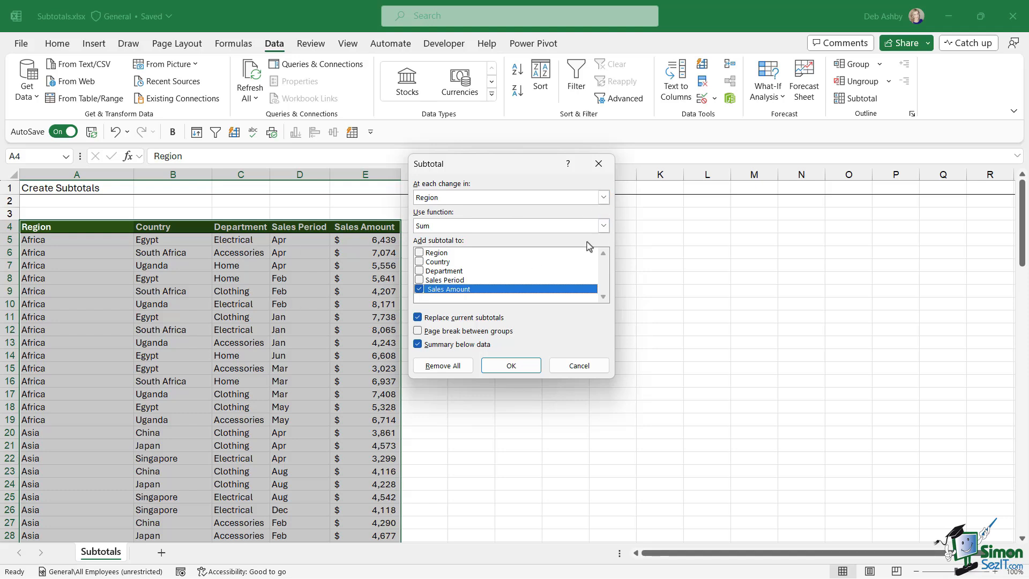
pyautogui.click(603, 197)
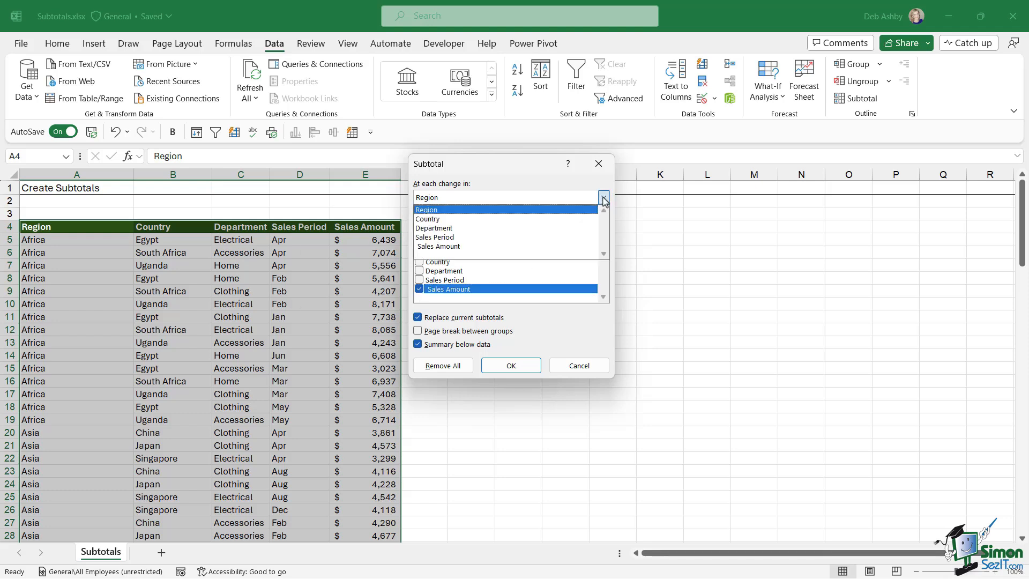
pyautogui.click(498, 210)
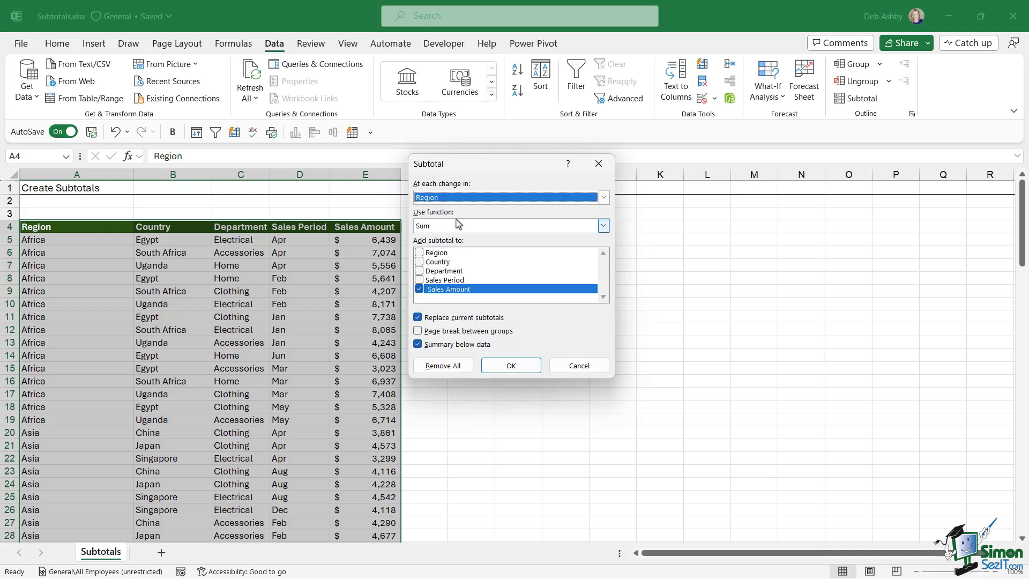
pyautogui.click(603, 226)
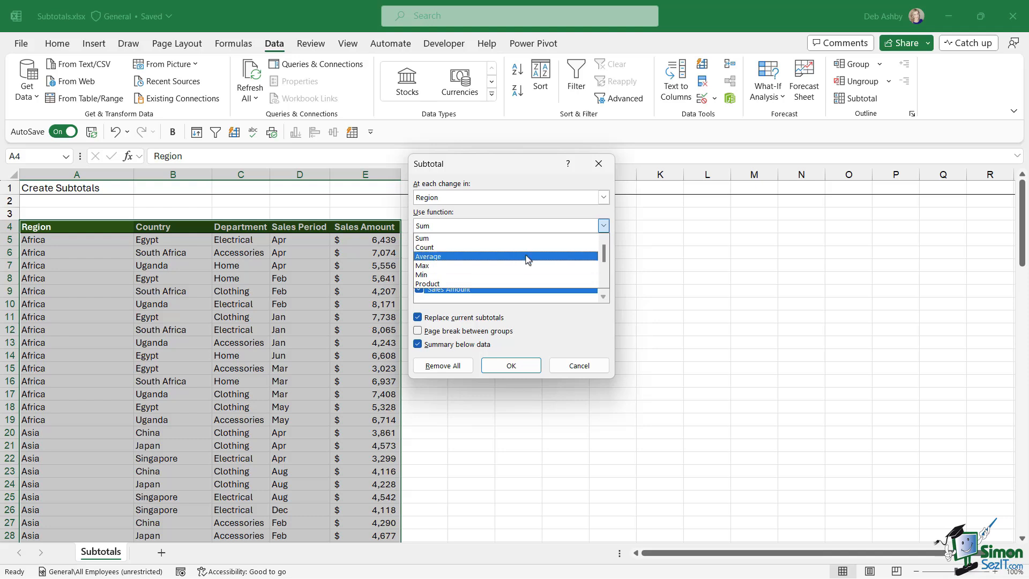
pyautogui.click(532, 183)
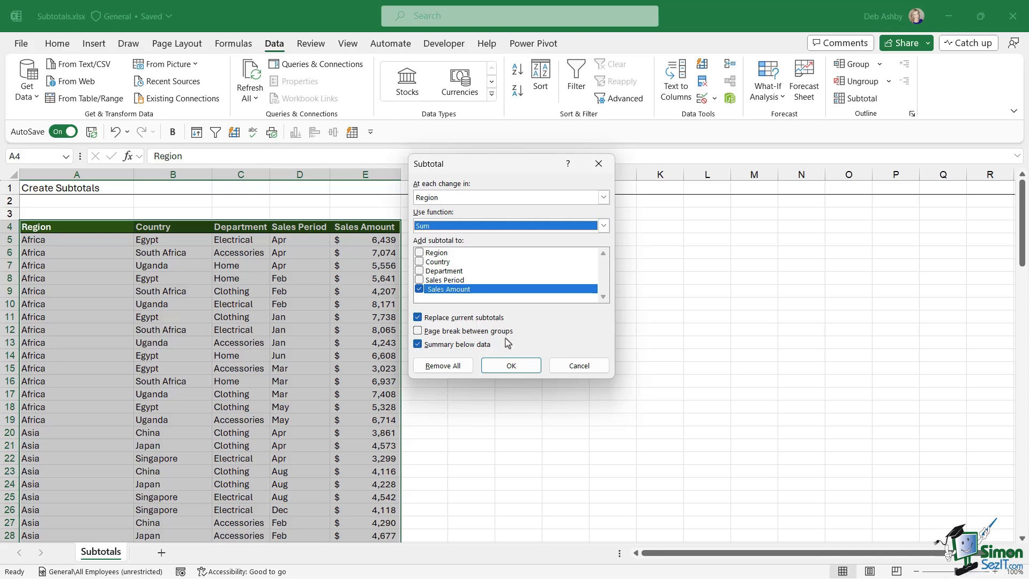
pyautogui.click(515, 367)
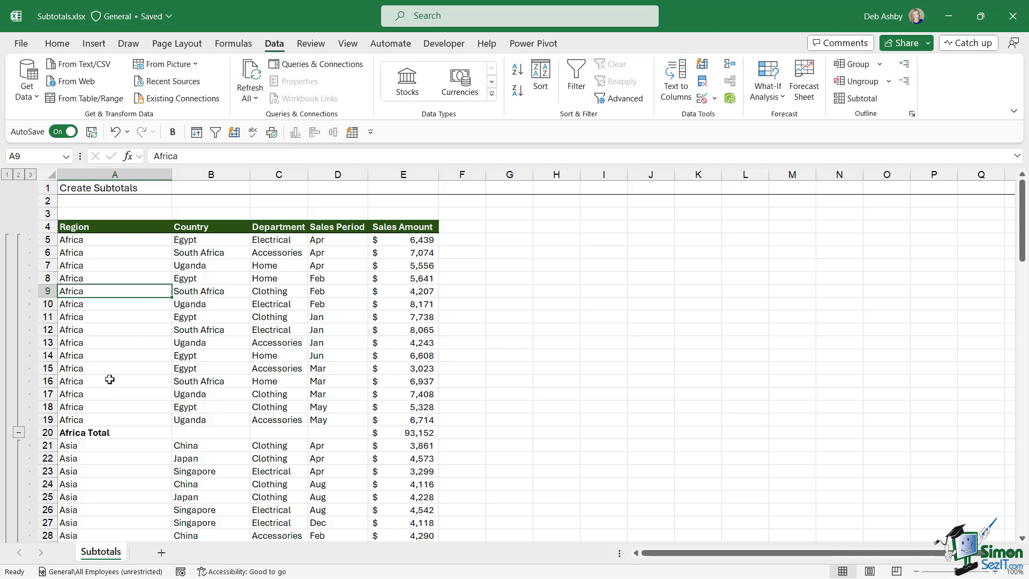
# - Examine the formula in the Africa Total row and the total rows inserted beneath each region
pyautogui.scroll(-2, 107, 381)
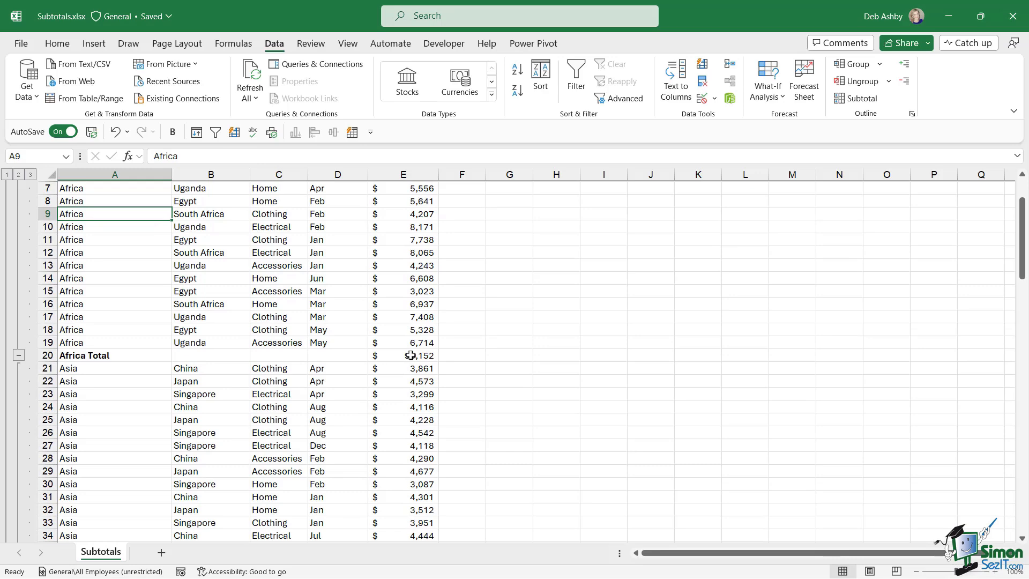
pyautogui.click(426, 356)
pyautogui.scroll(2, 446, 346)
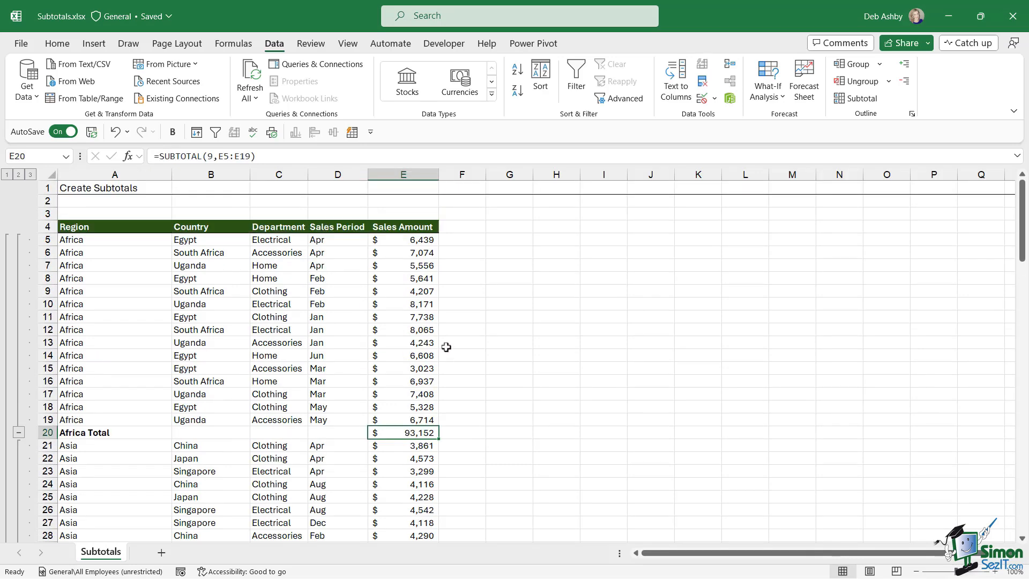
pyautogui.scroll(-3, 446, 347)
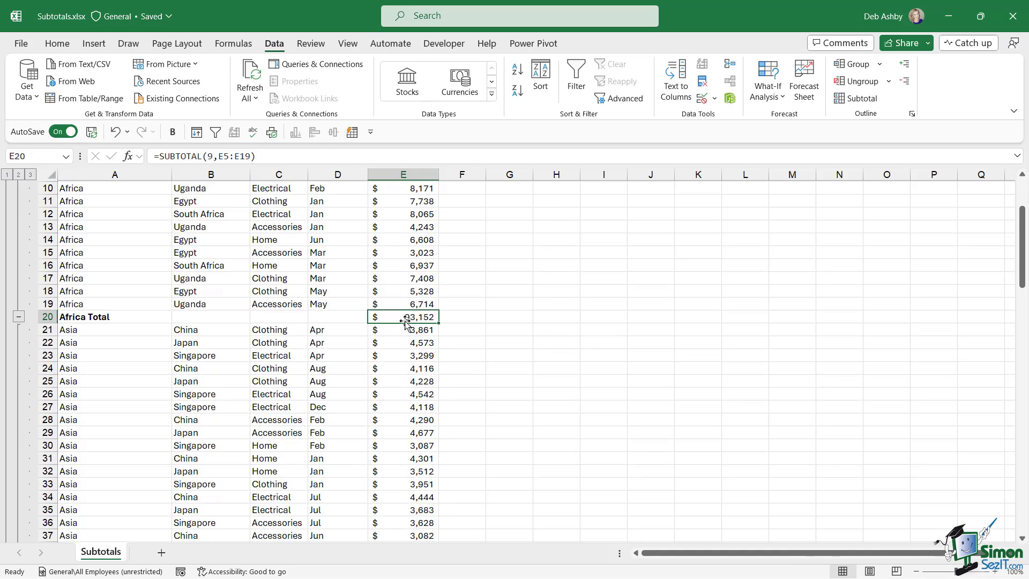
pyautogui.scroll(-9, 405, 322)
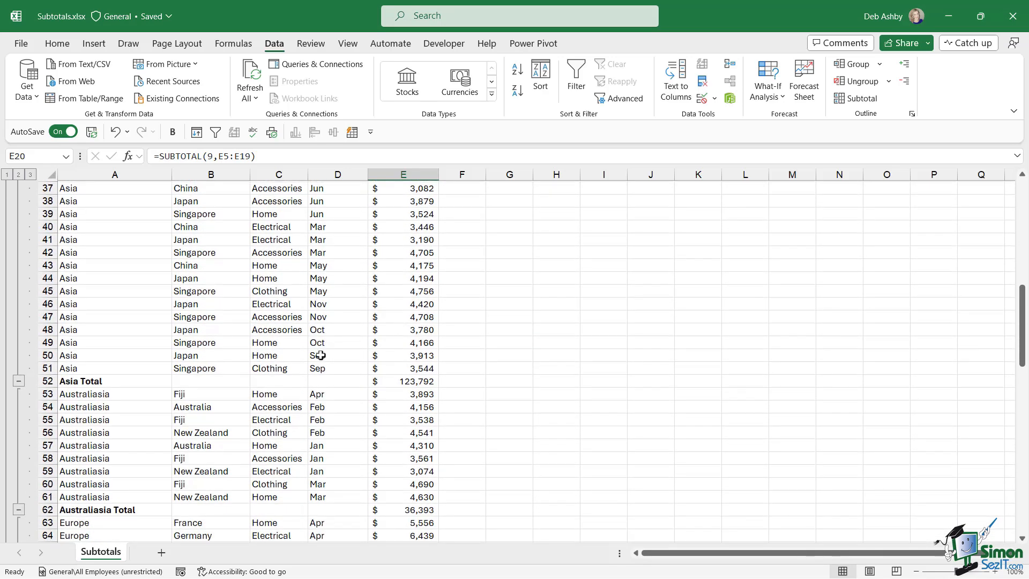
pyautogui.scroll(-4, 280, 356)
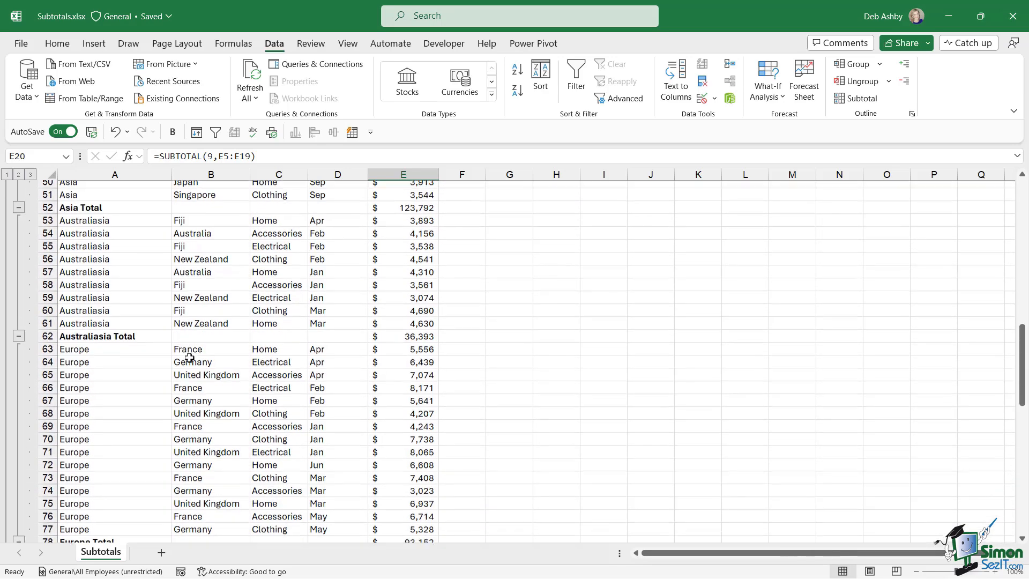
pyautogui.scroll(-7, 189, 358)
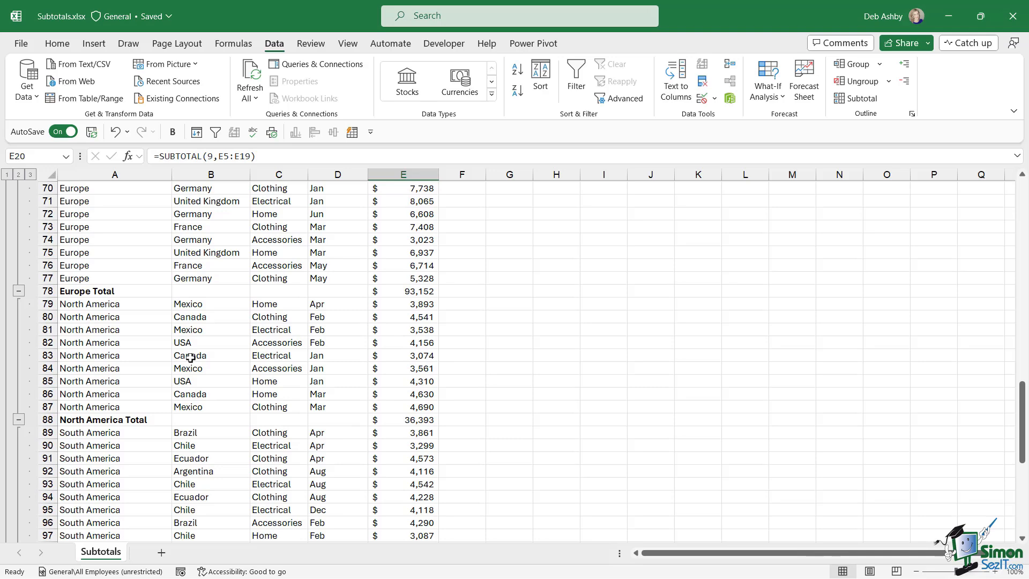
pyautogui.scroll(20, 190, 358)
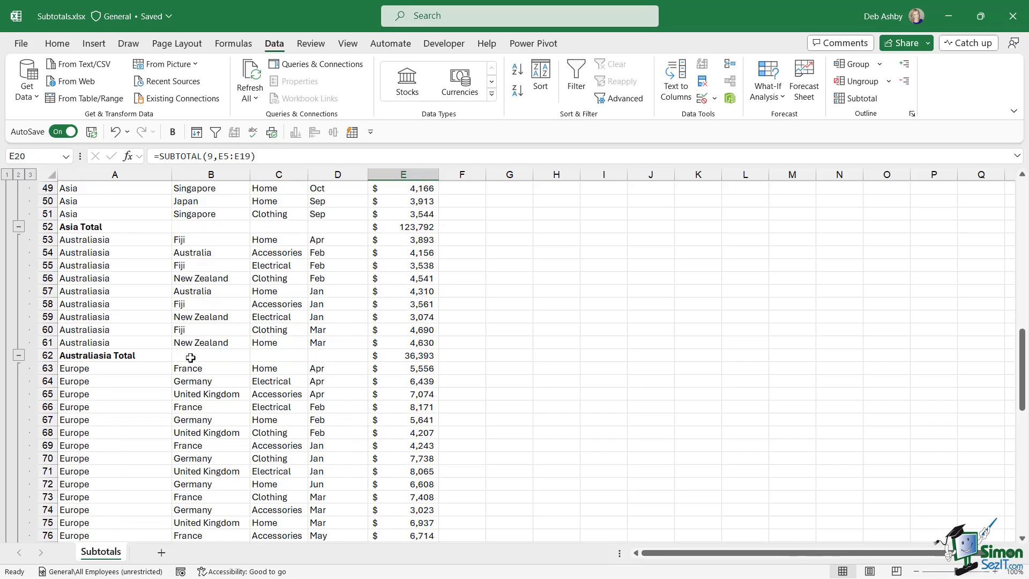
pyautogui.scroll(3, 190, 356)
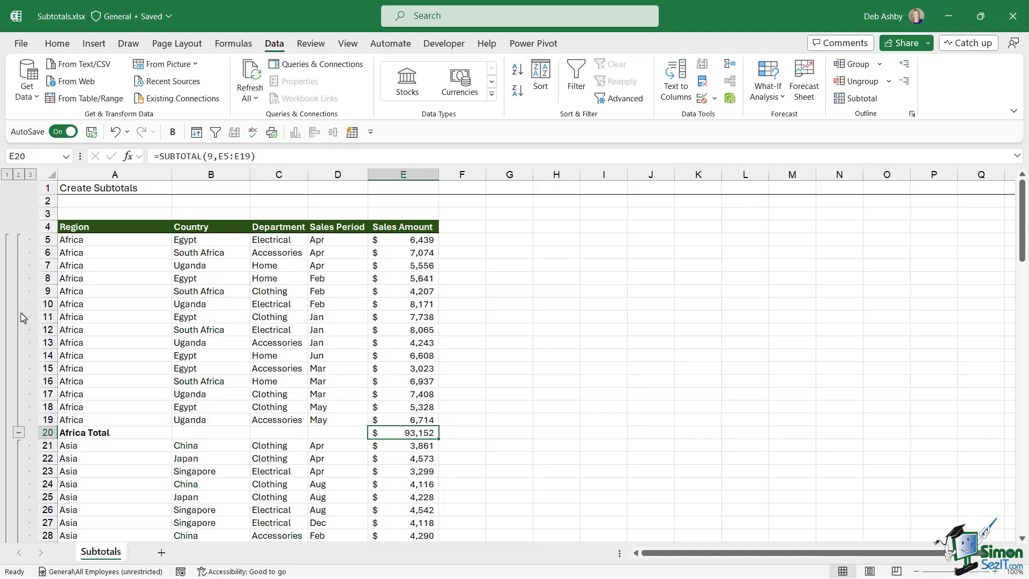
pyautogui.scroll(-2, 23, 317)
pyautogui.scroll(2, 19, 274)
# - View the outline at level 1, then level 2, and return to level 3 with all detail rows
pyautogui.click(7, 176)
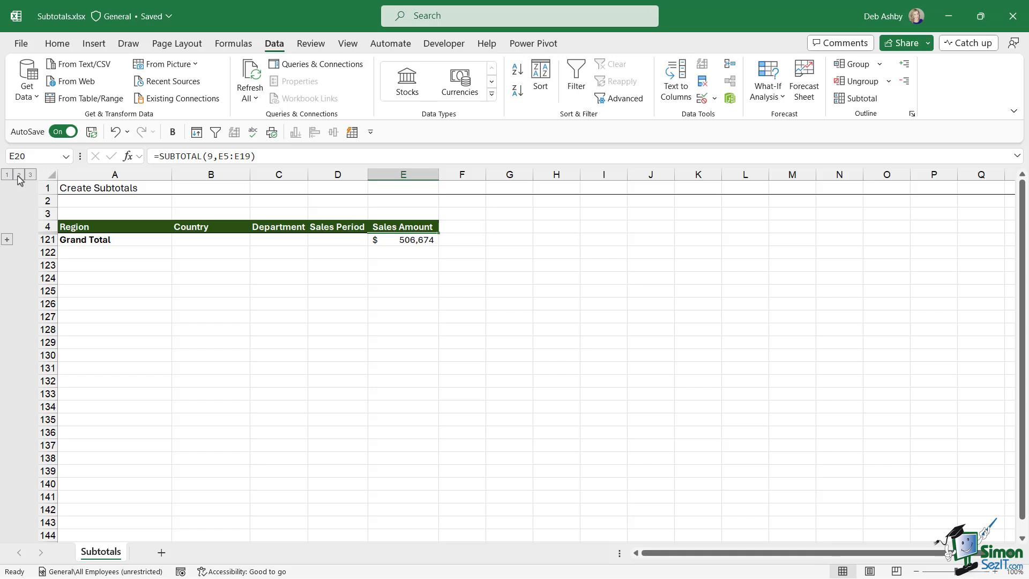
pyautogui.click(18, 175)
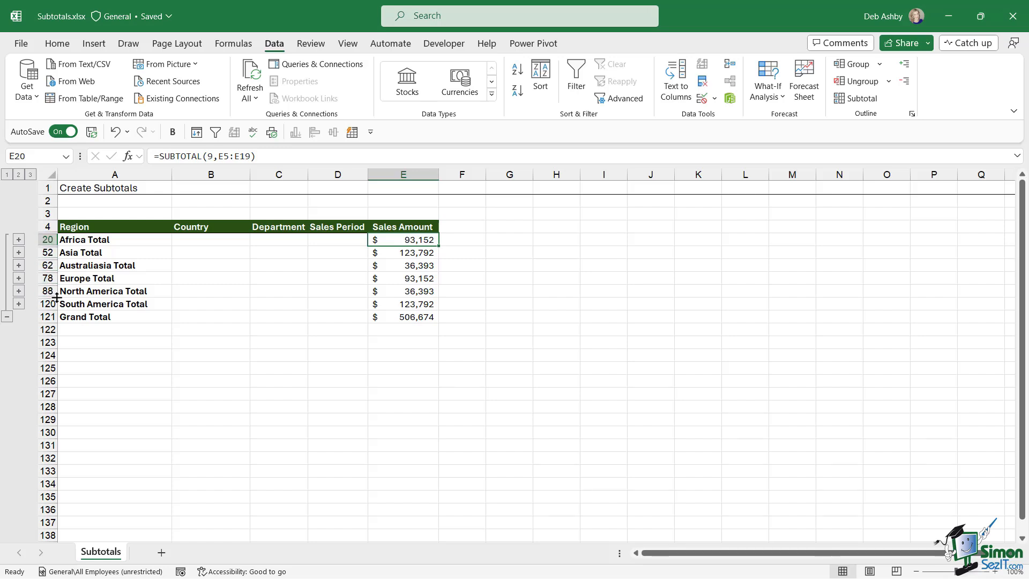
pyautogui.click(31, 175)
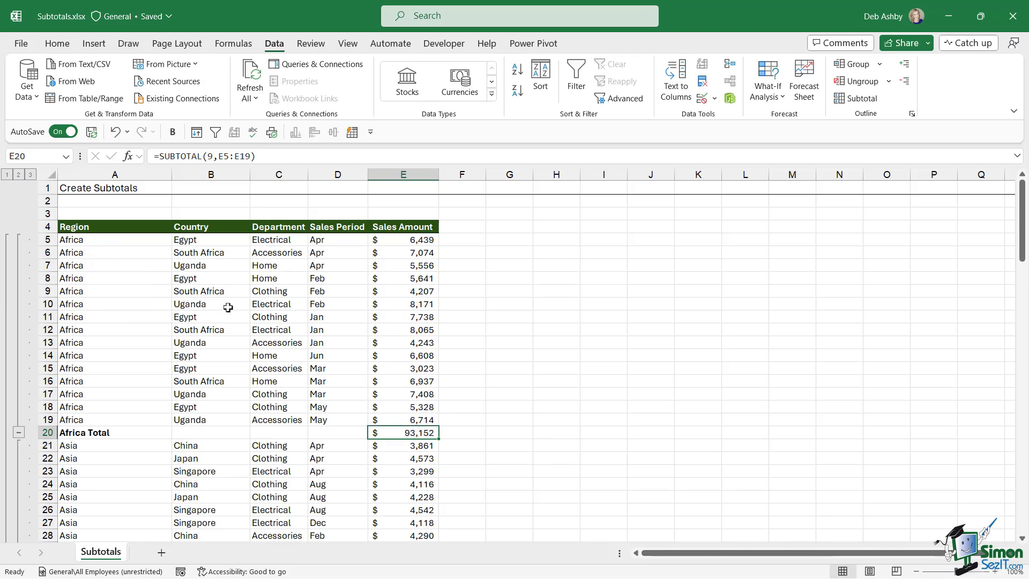
# - Collapse the Africa group so only its total row is displayed
pyautogui.scroll(-5, 165, 262)
pyautogui.scroll(5, 165, 263)
pyautogui.scroll(-2, 103, 413)
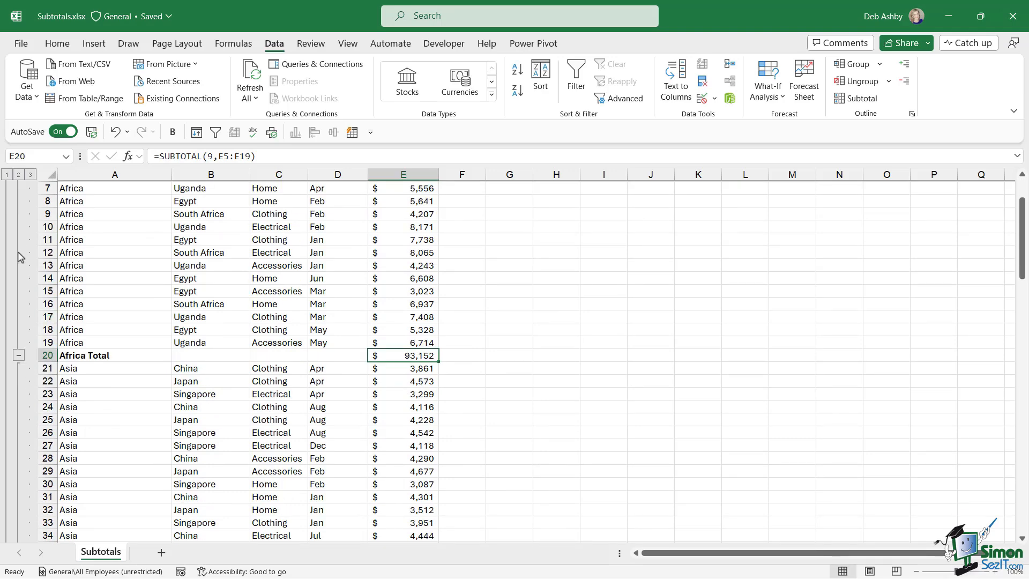
pyautogui.click(19, 357)
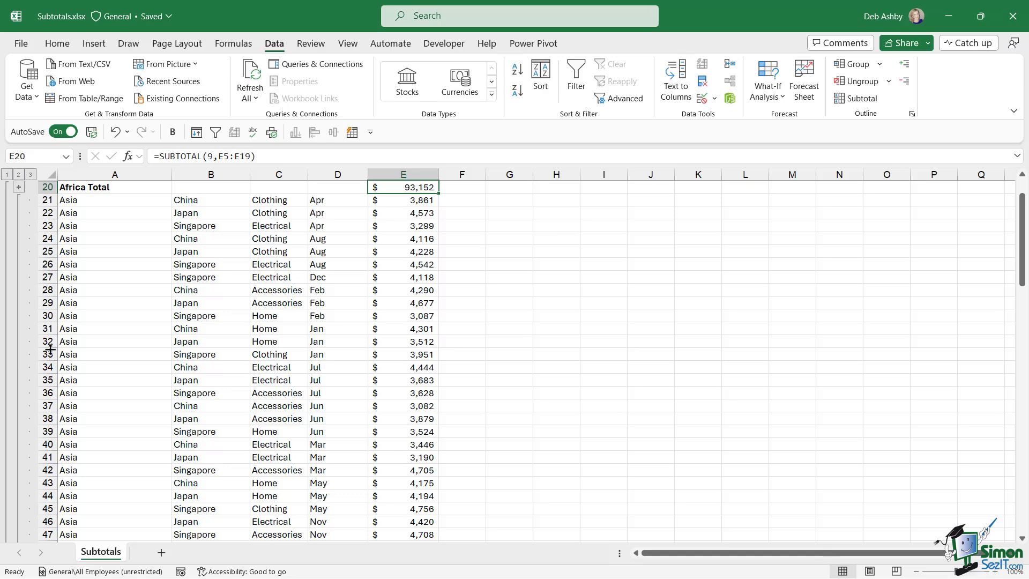
pyautogui.scroll(2, 49, 350)
pyautogui.scroll(-7, 49, 349)
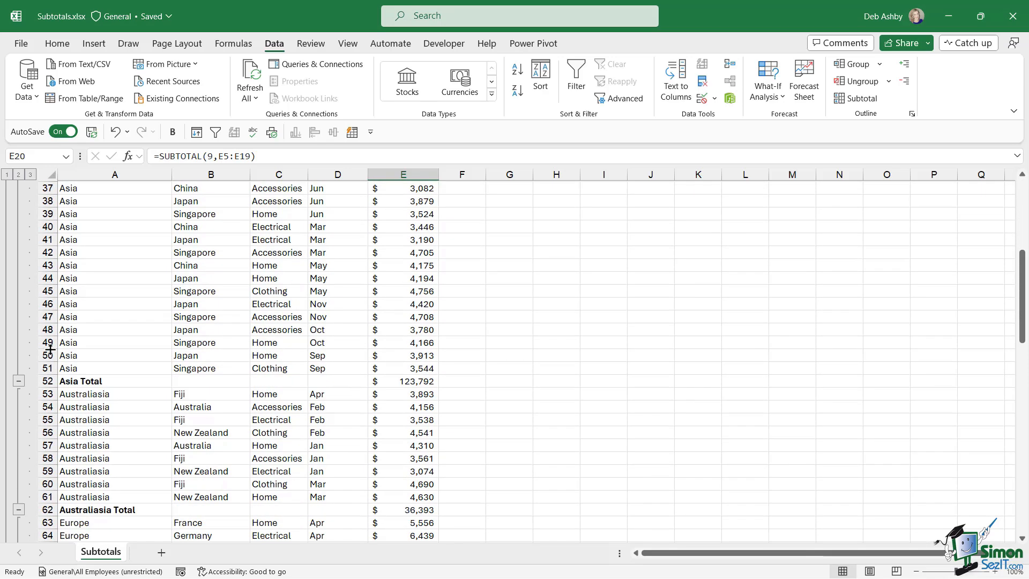
# - Collapse the Australiasia, Europe, North America and South America groups to their total rows, leaving the Asia group expanded
pyautogui.scroll(7, 49, 349)
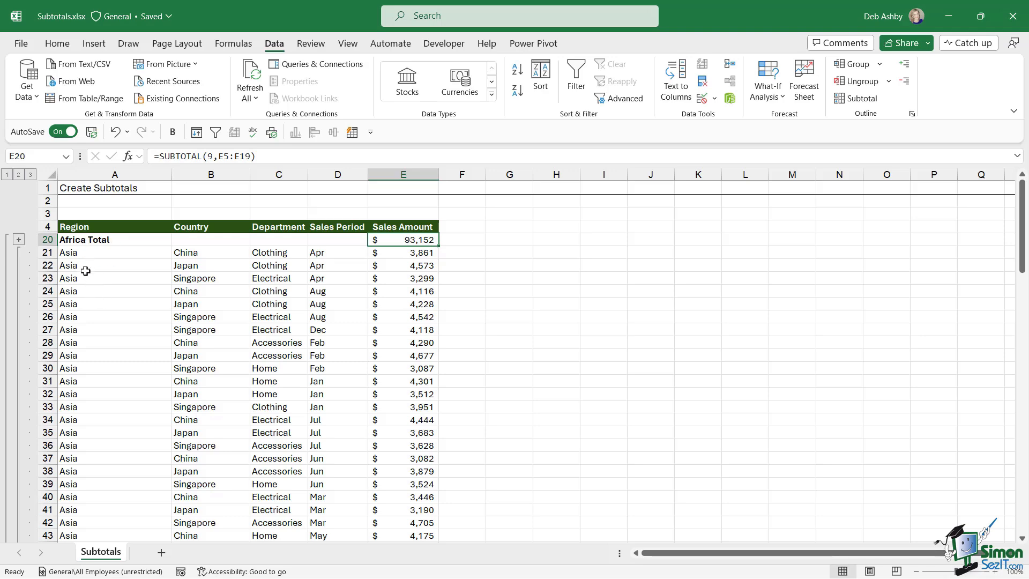
pyautogui.scroll(-10, 86, 271)
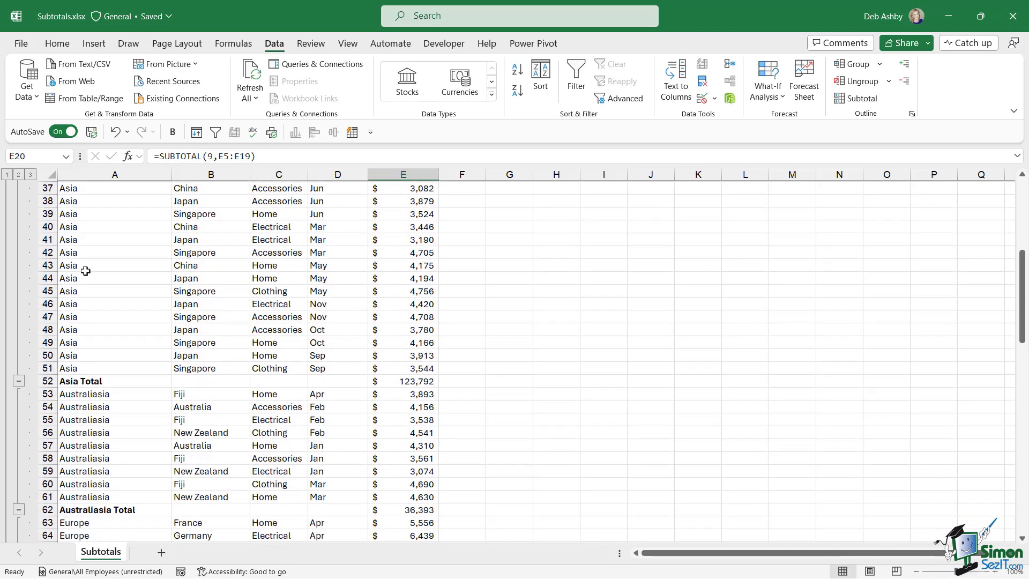
pyautogui.scroll(-2, 86, 270)
pyautogui.click(18, 355)
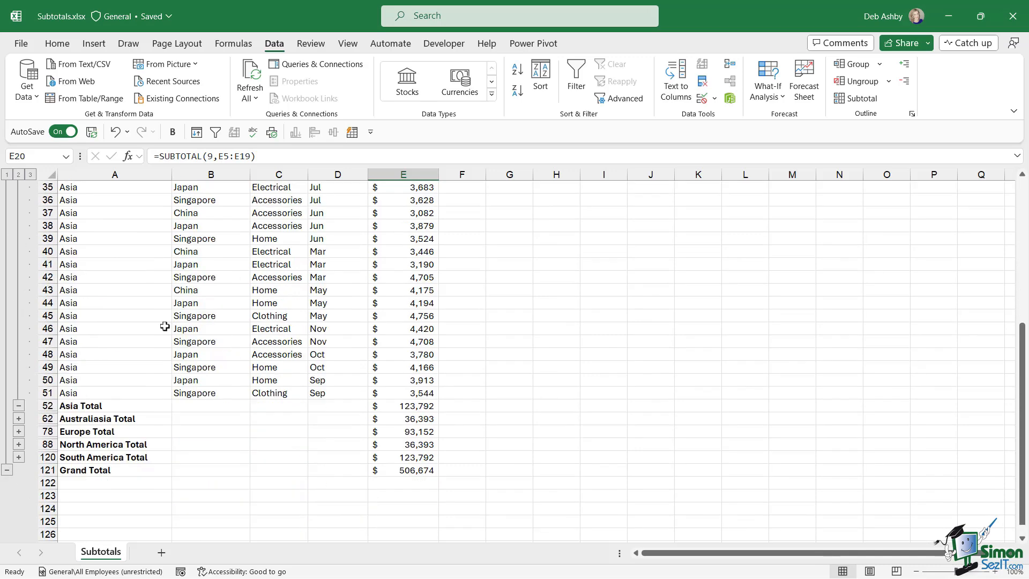
pyautogui.scroll(12, 164, 327)
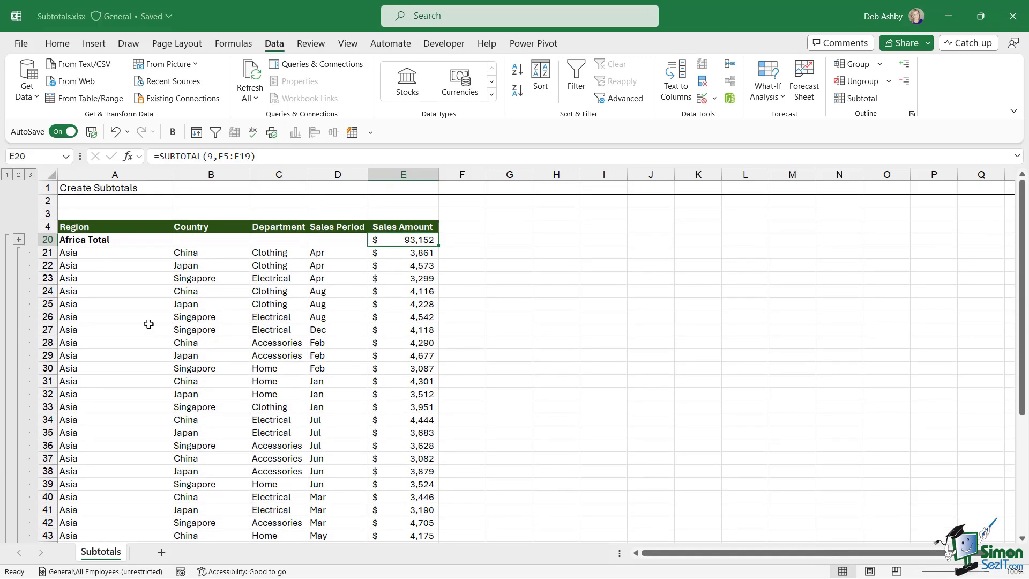
# - Expand the whole outline to level 3 to display the detail rows of every region
pyautogui.click(31, 174)
pyautogui.click(167, 329)
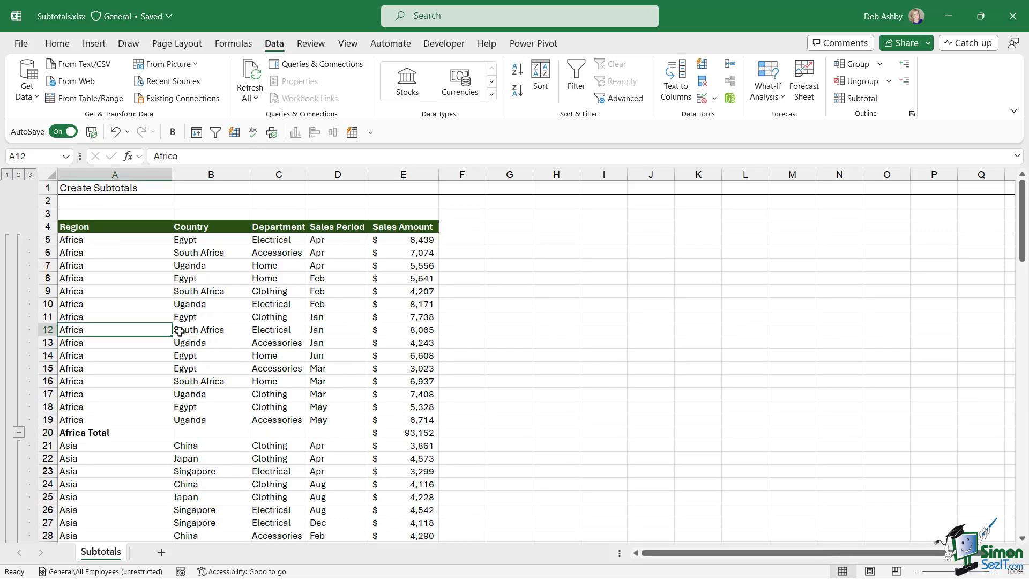
# - Remove all subtotals and their outline grouping from the sales data
pyautogui.click(330, 292)
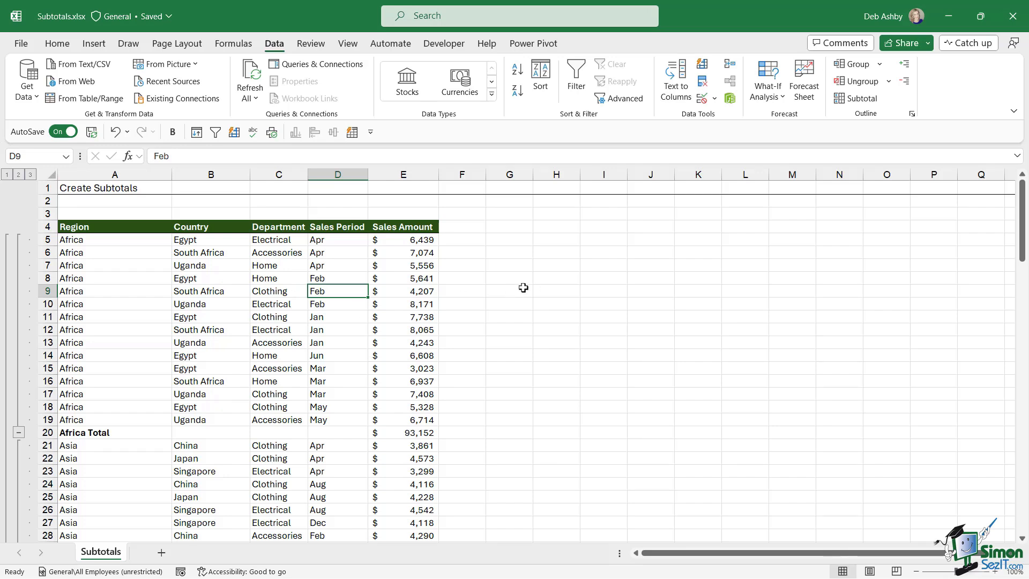
pyautogui.click(857, 98)
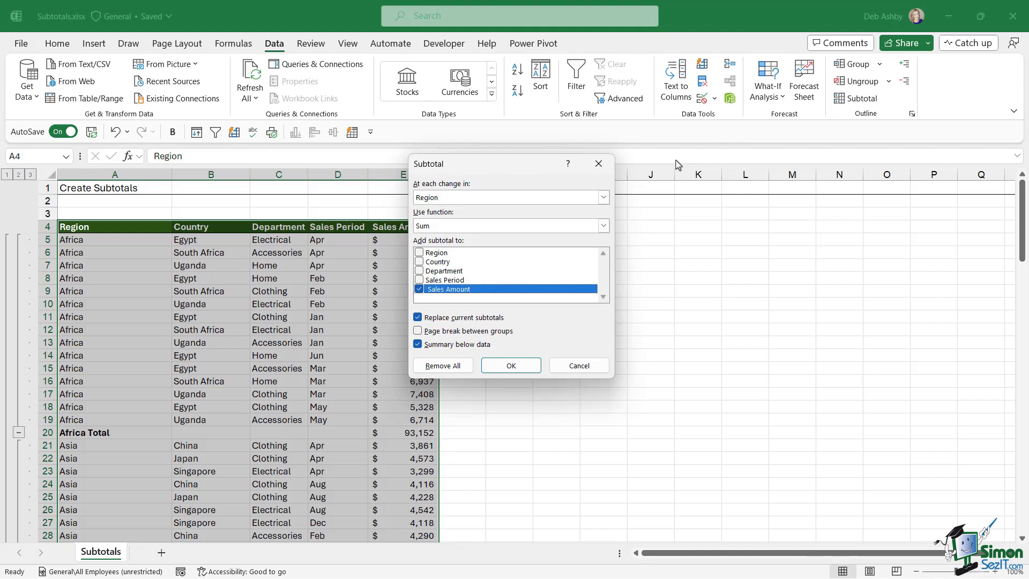
pyautogui.click(440, 369)
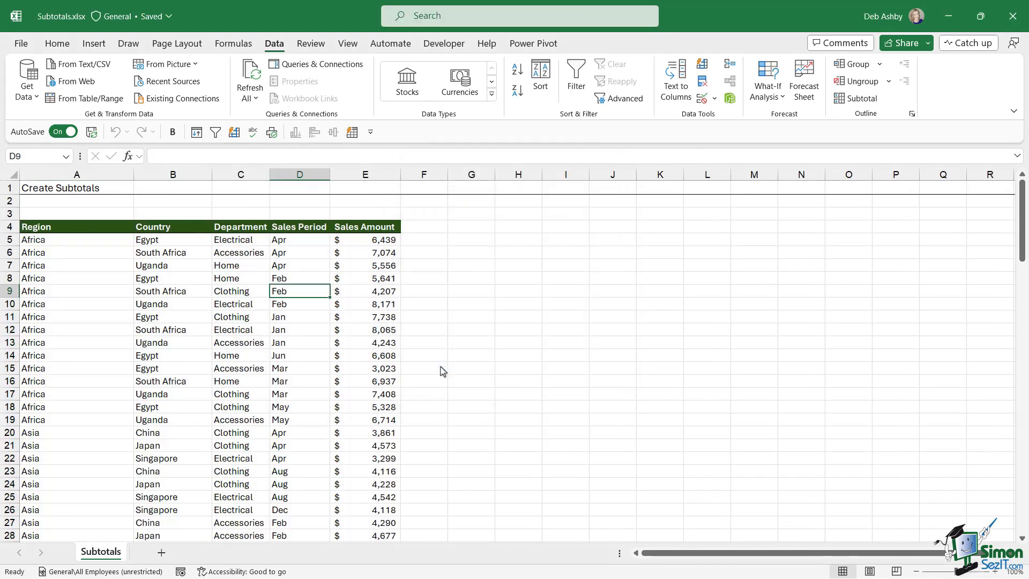
pyautogui.click(96, 278)
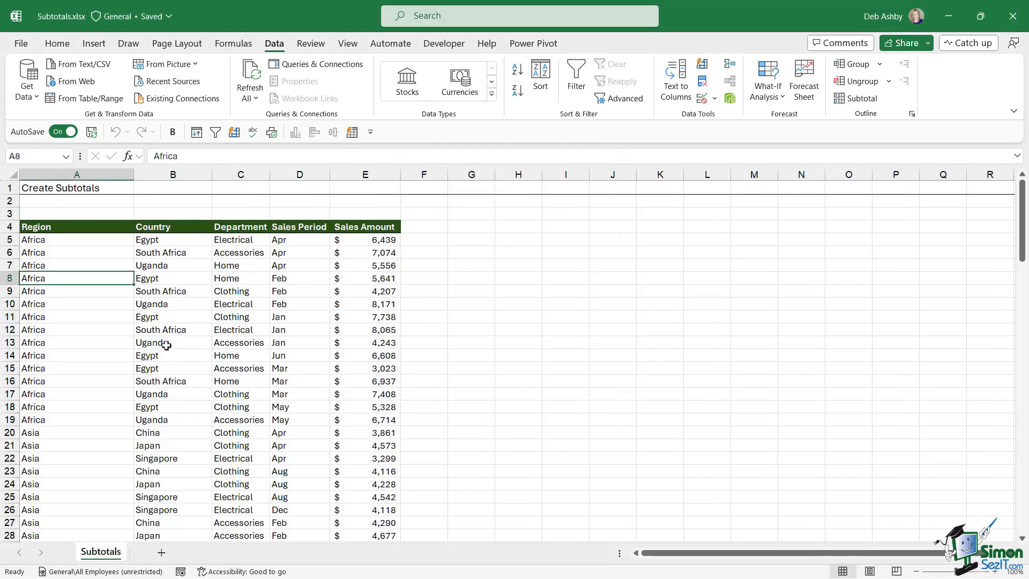